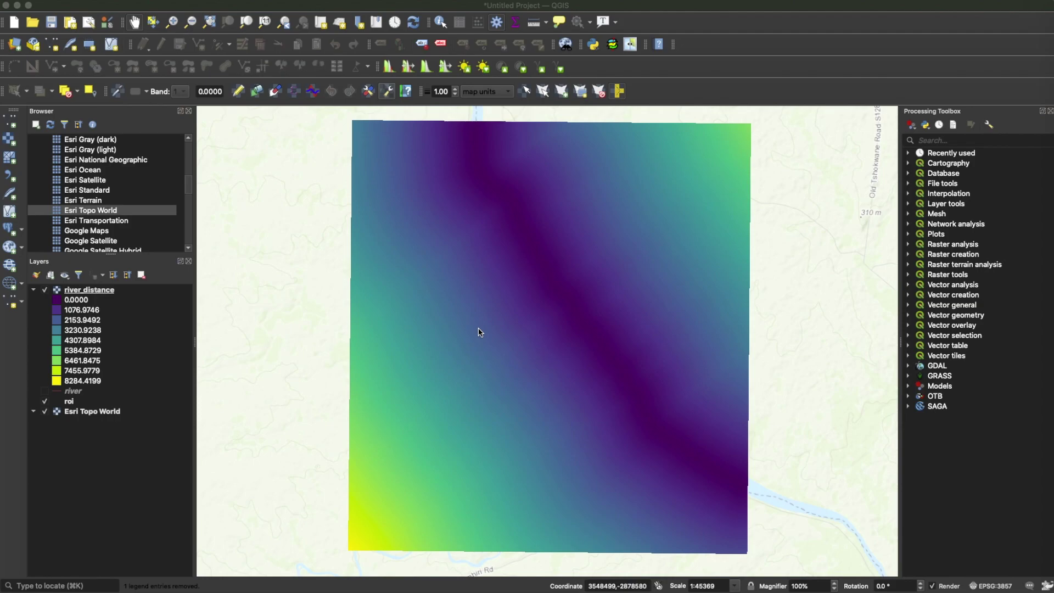
- Remove the river_distance raster, show the river layer, and view its attribute table
left_click(106, 293)
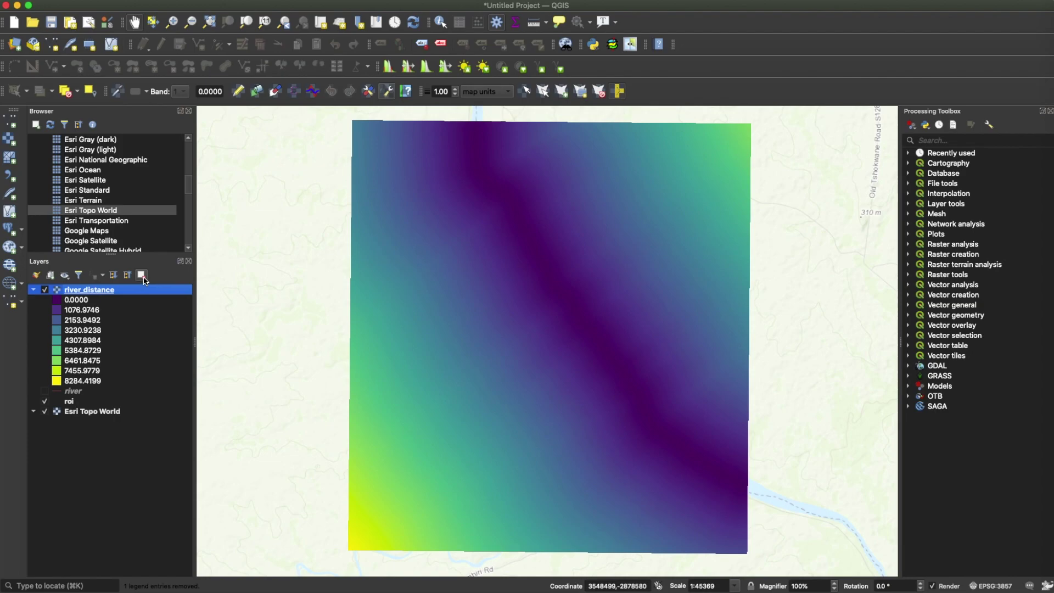
left_click(144, 280)
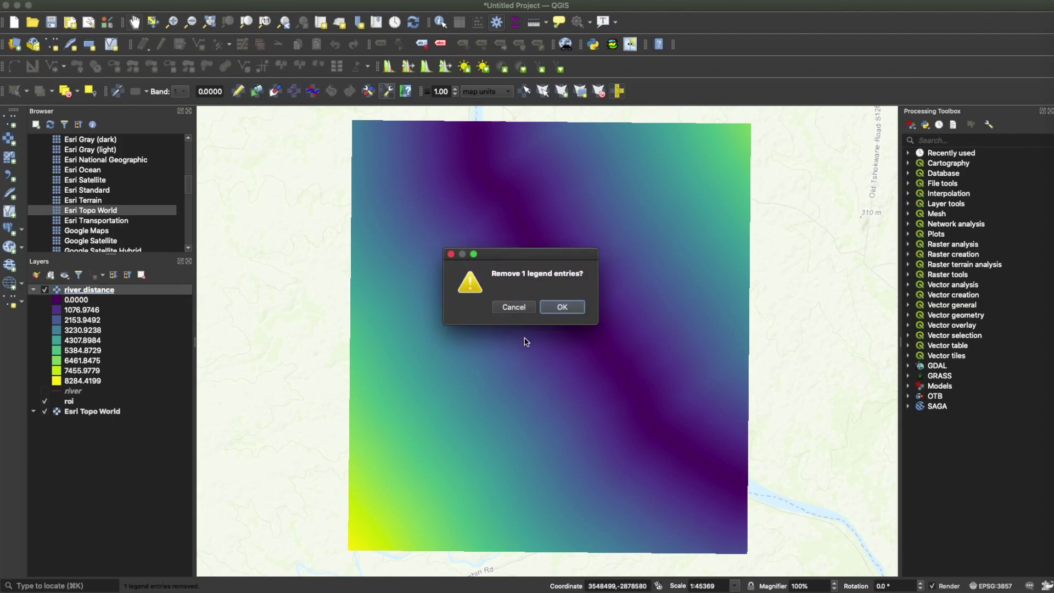
left_click(562, 308)
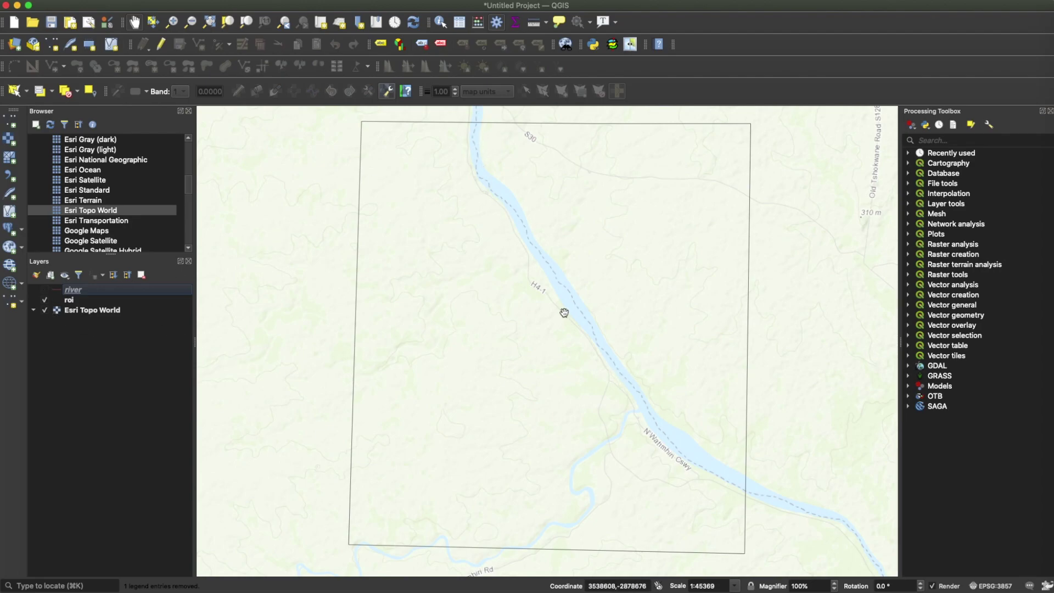
left_click(45, 291)
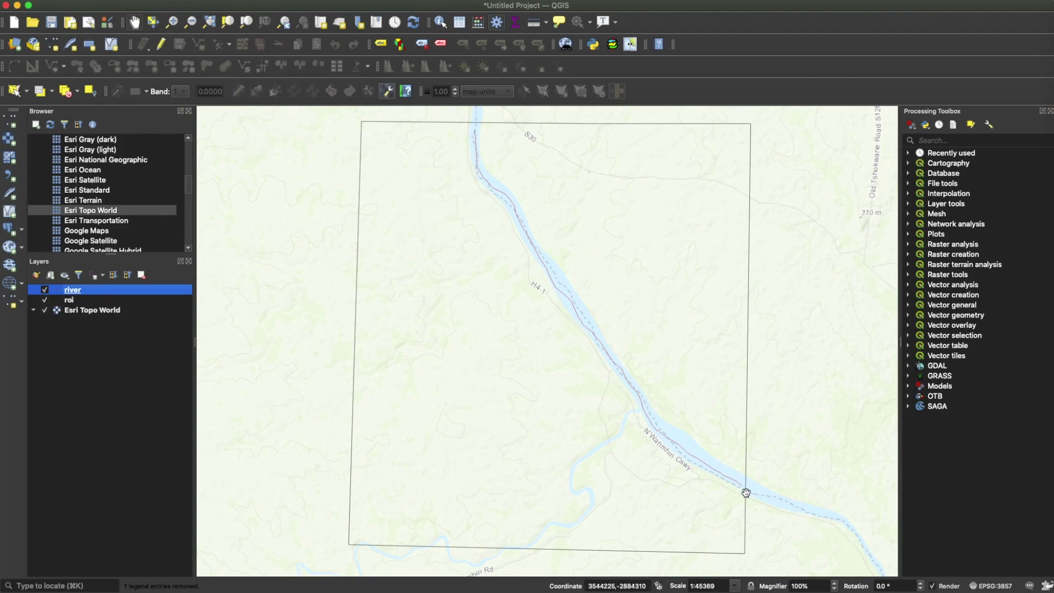
left_click(459, 23)
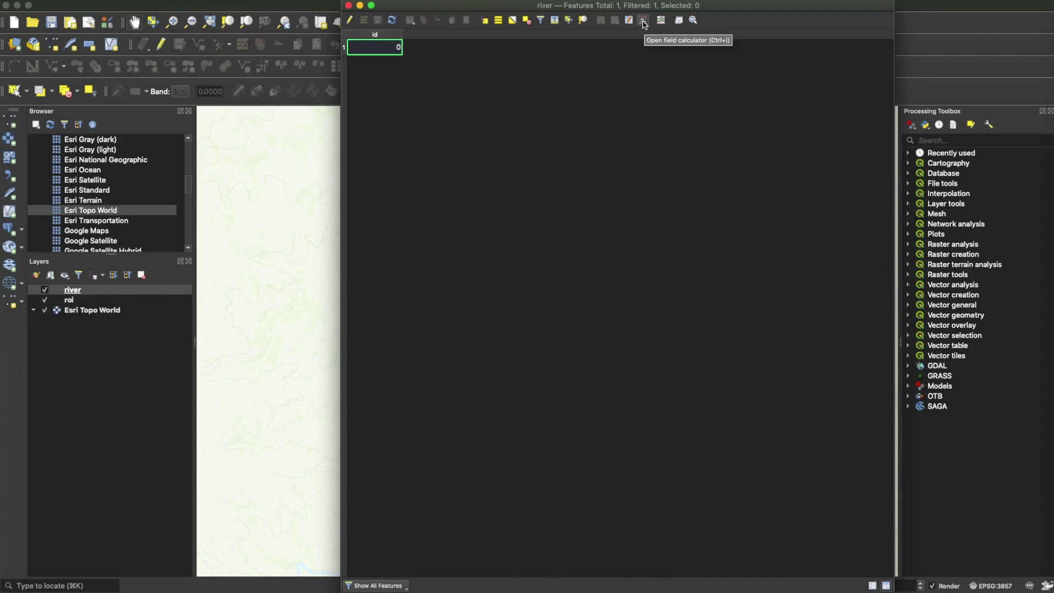
left_click(644, 22)
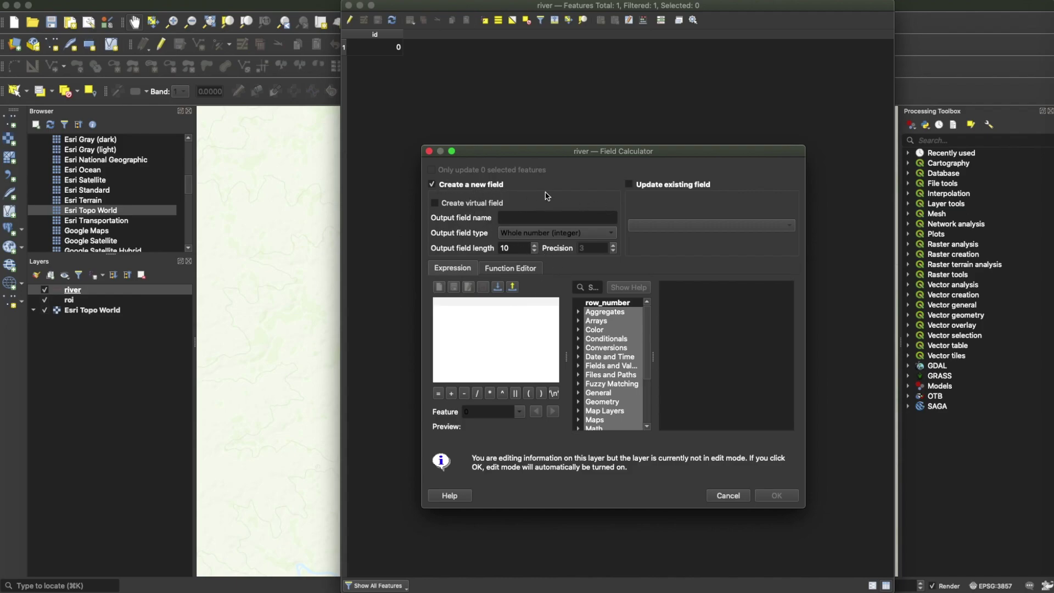
left_click(728, 496)
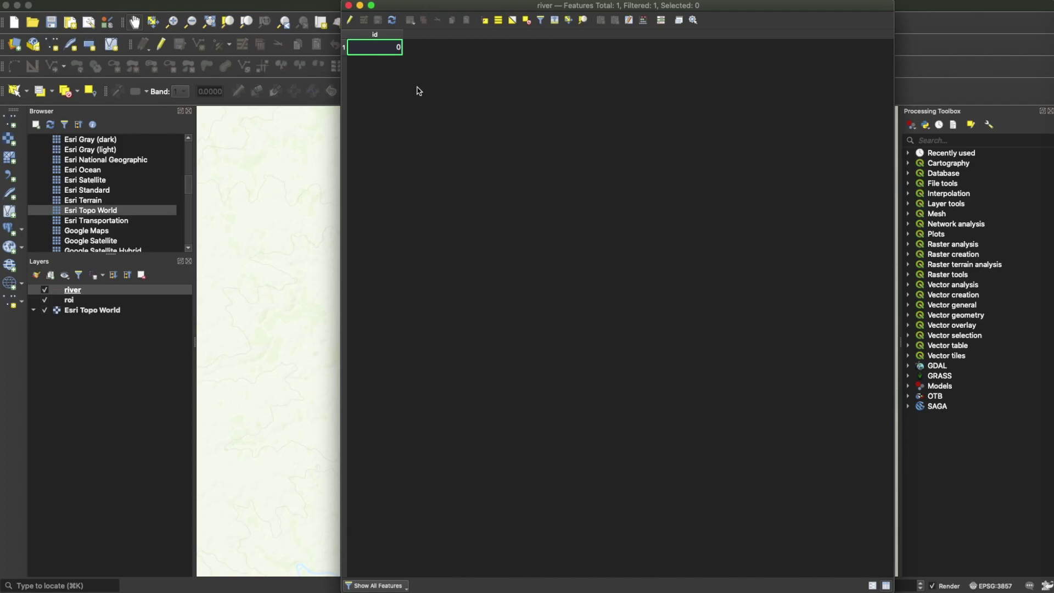
key("super+w")
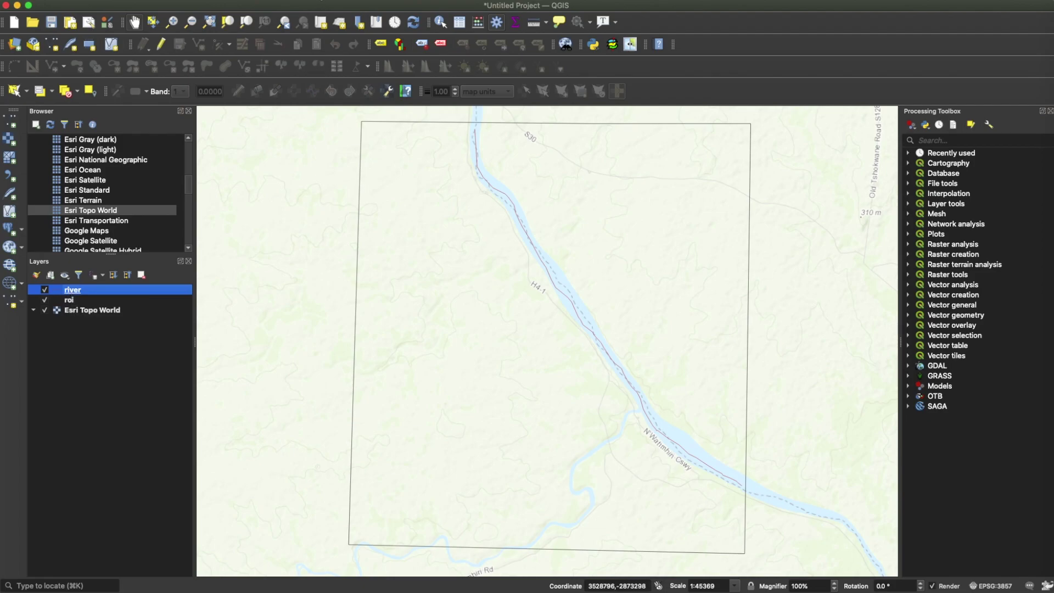
- Start Rasterize (Vector to Raster) on river with burn-in field id and size units in Pixels
left_click(318, 1)
mouse_move(351, 83)
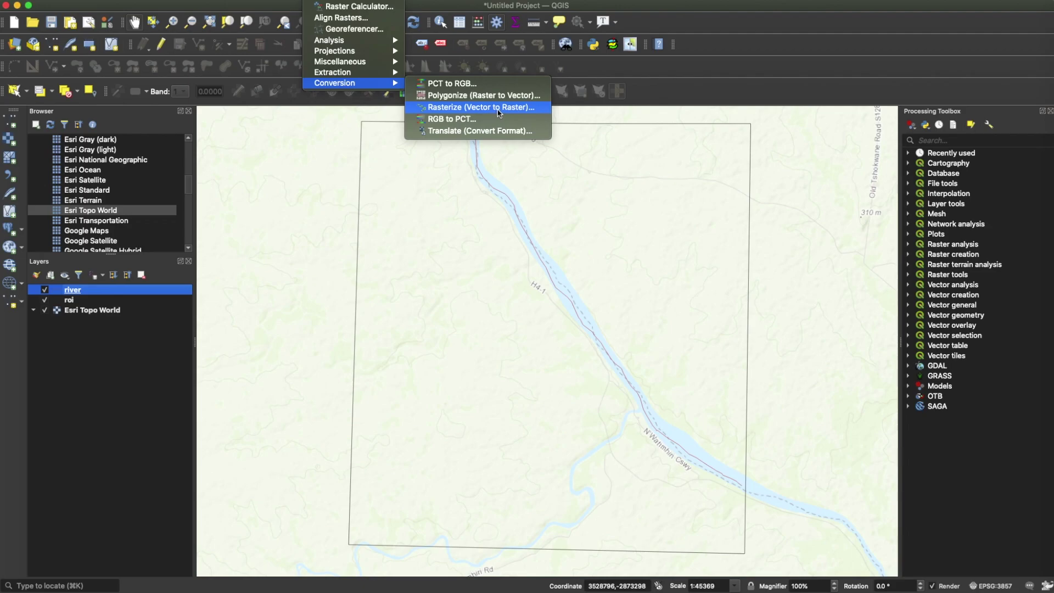
left_click(499, 114)
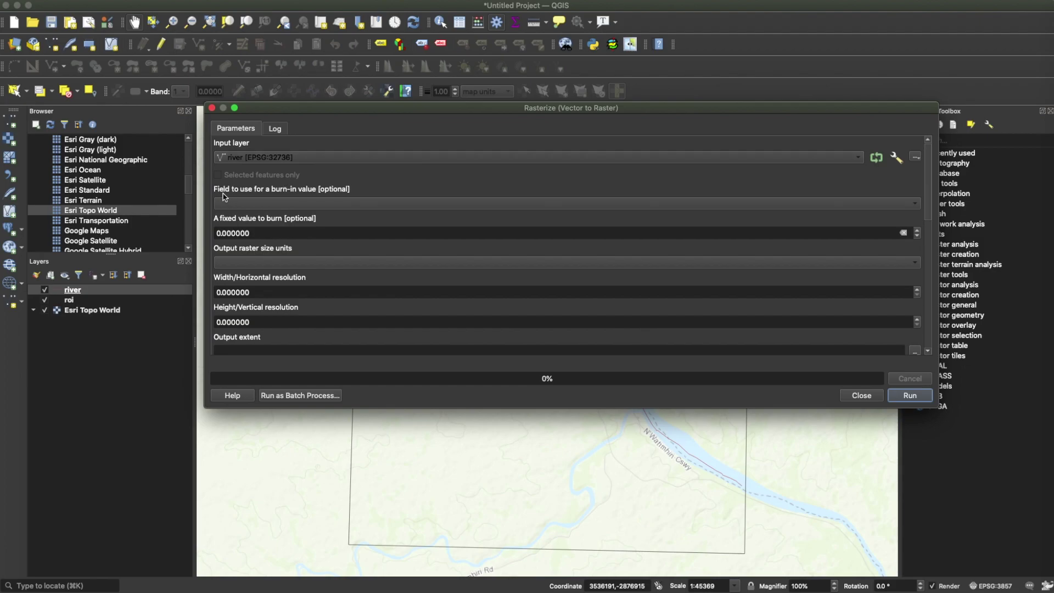
left_click(308, 204)
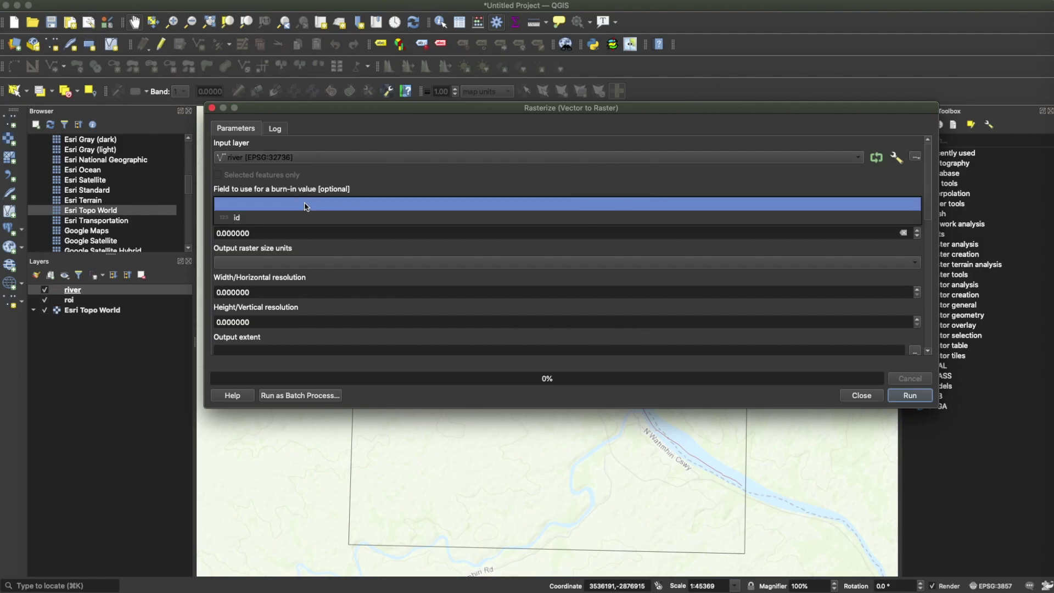
left_click(258, 222)
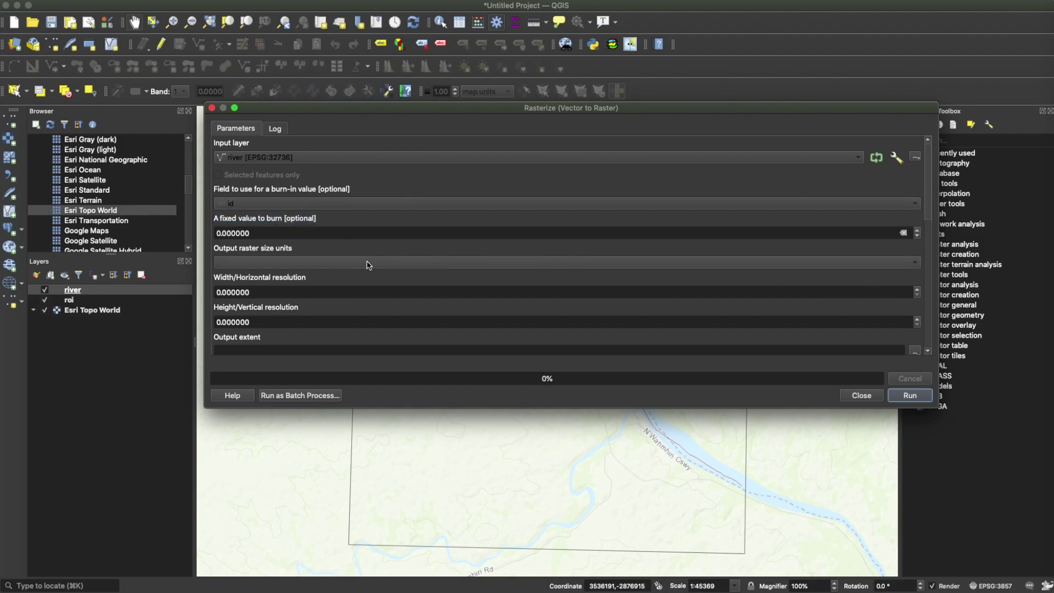
left_click(418, 269)
left_click(417, 270)
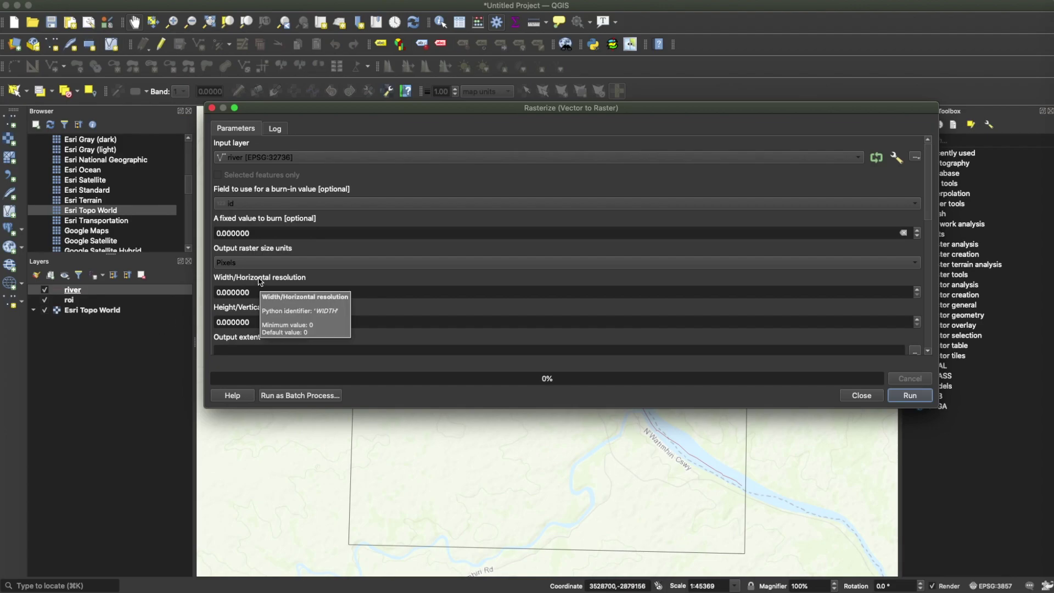
- Set the rasterize width and height resolution to 1250 pixels each, then bring up the output extent choices
left_click_drag(255, 293, 213, 292)
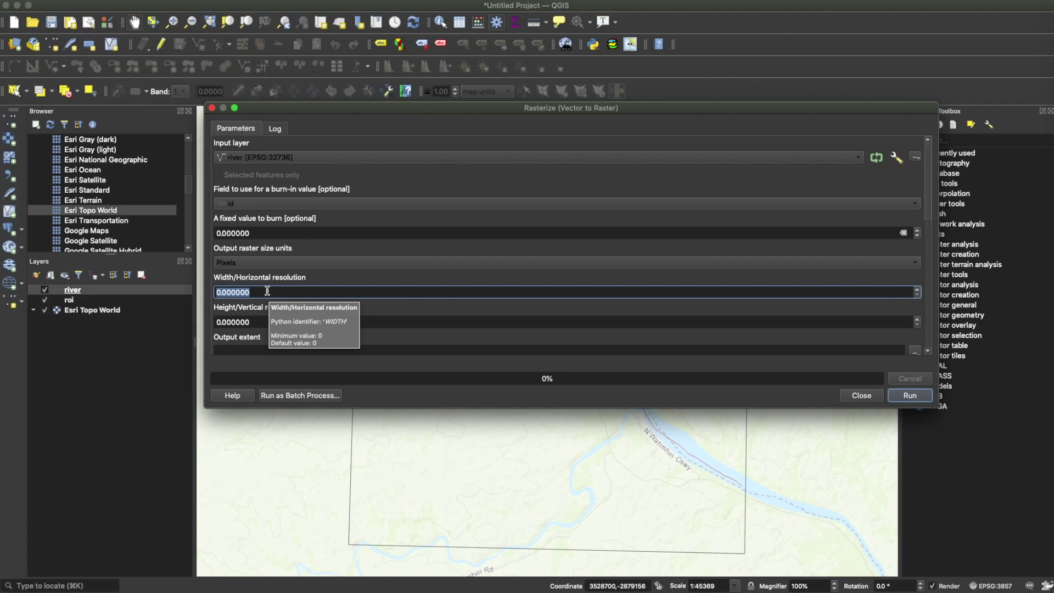
type("1250")
key("Tab")
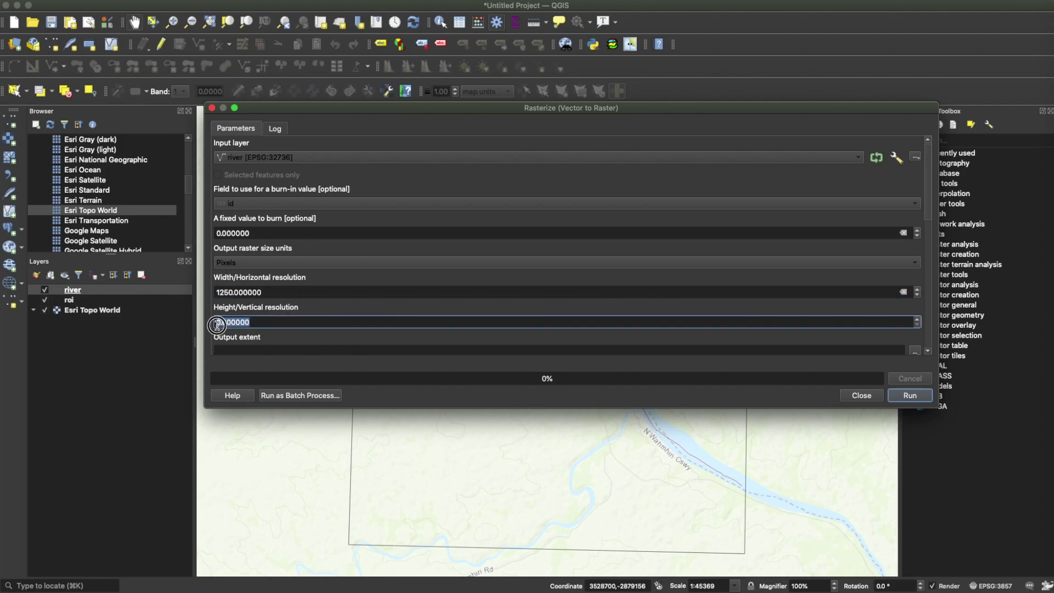
type("1250")
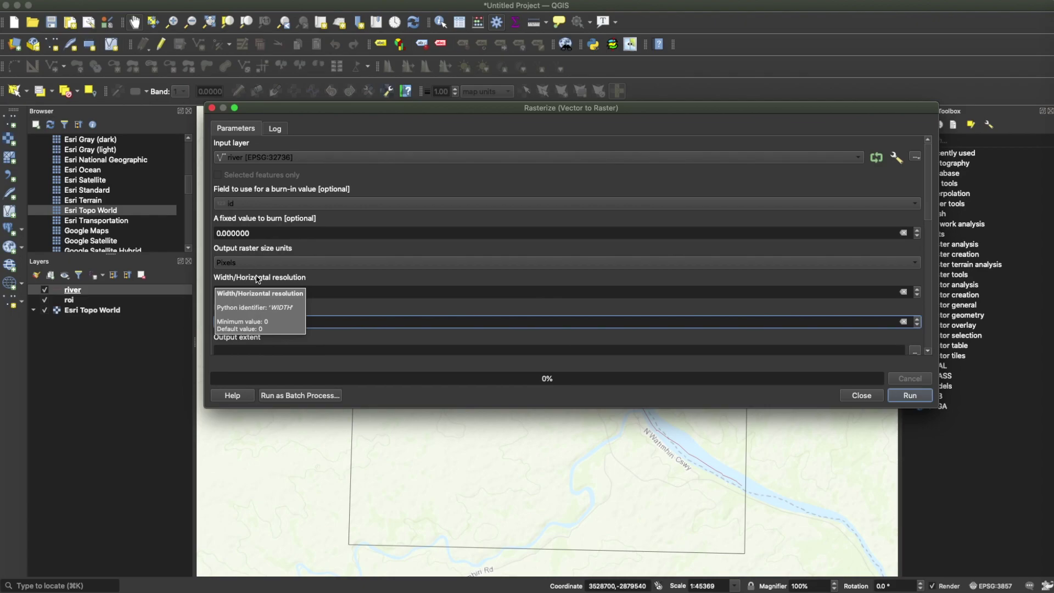
left_click(929, 215)
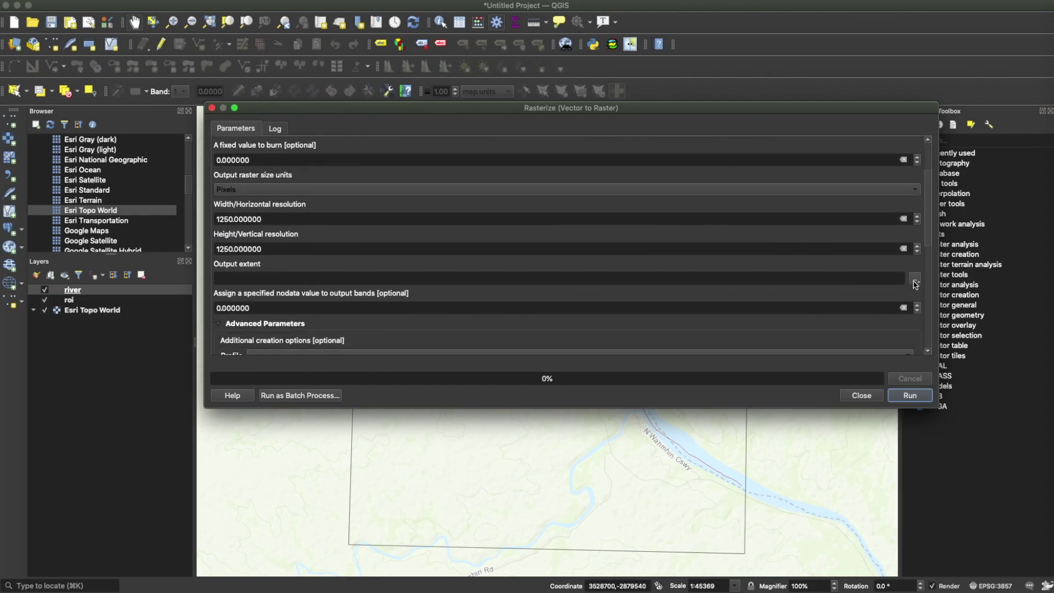
left_click(918, 283)
mouse_move(925, 294)
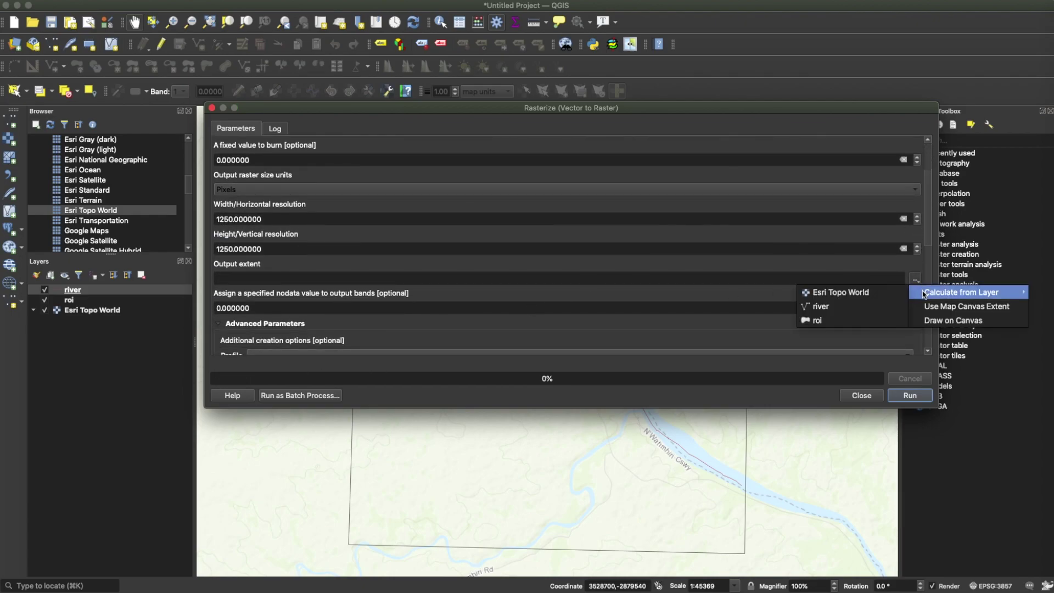
- Take the output extent from the roi layer and clear the old nodata value for -9999
left_click(834, 321)
left_click_drag(252, 308, 215, 309)
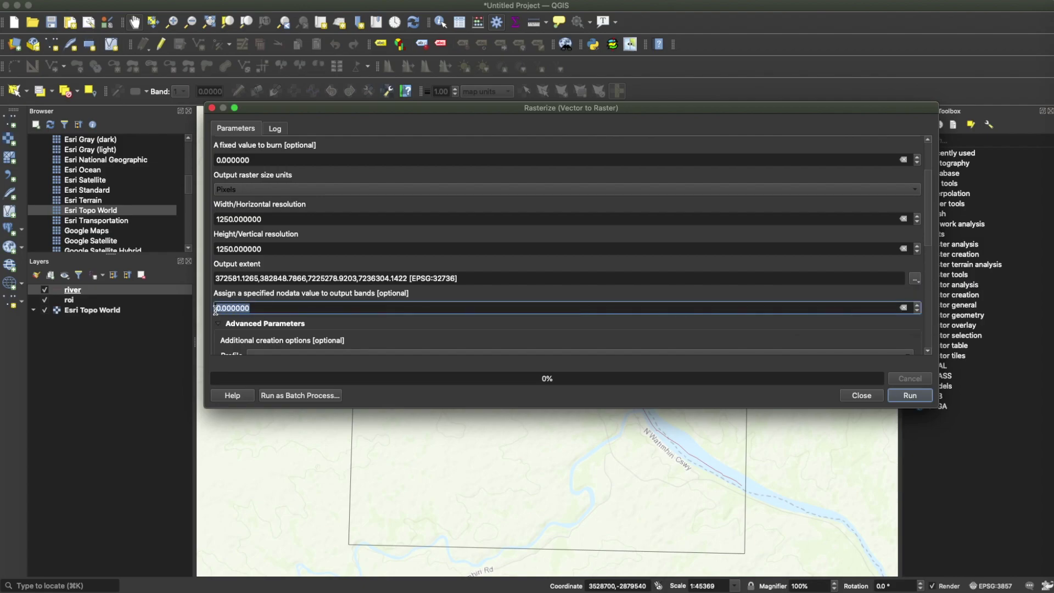
key("BackSpace")
left_click_drag(932, 226, 934, 299)
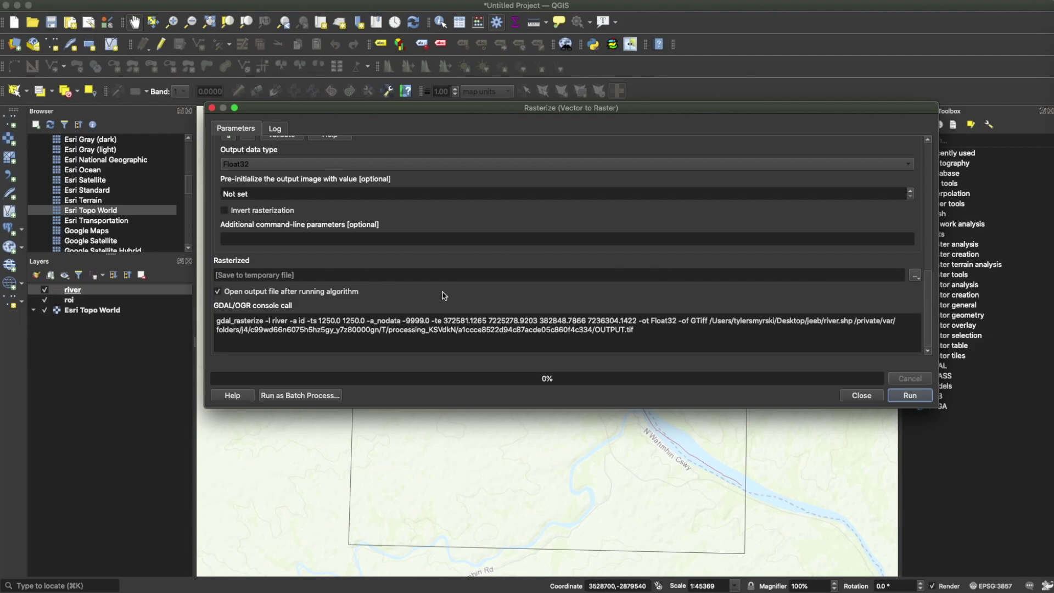
left_click(915, 275)
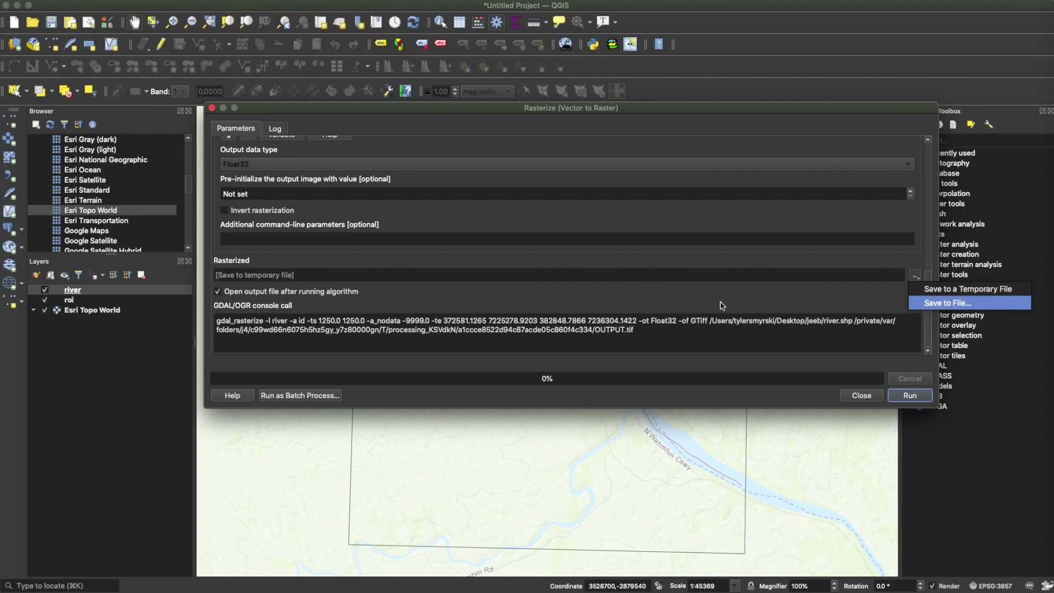
- Save the rasterized output as rst_river.tif and run Rasterize to add the rst_river layer
key("Return")
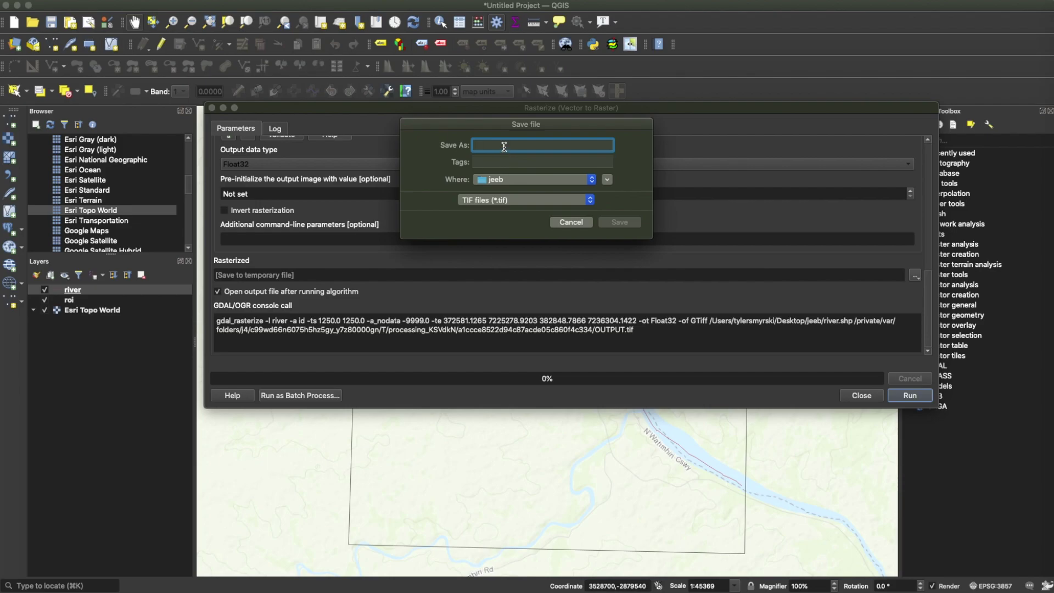
type("rst_river")
left_click(620, 225)
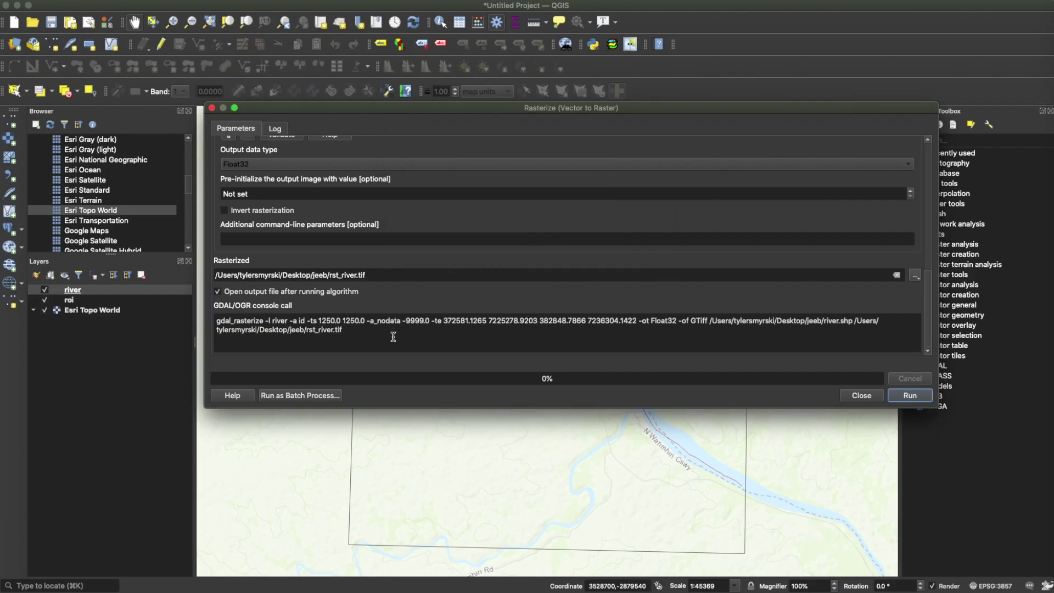
left_click(907, 396)
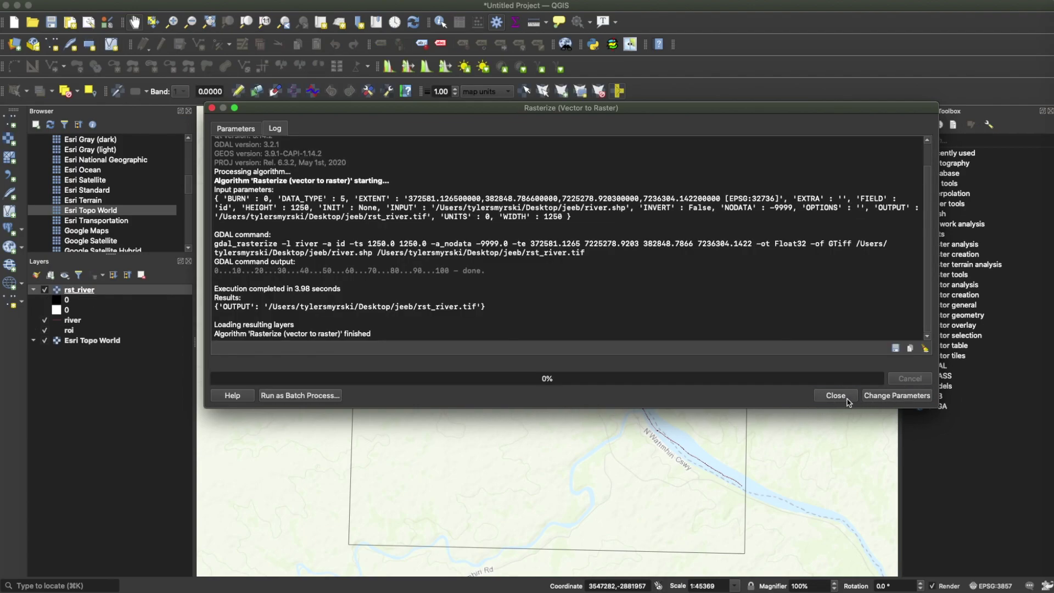
left_click(836, 395)
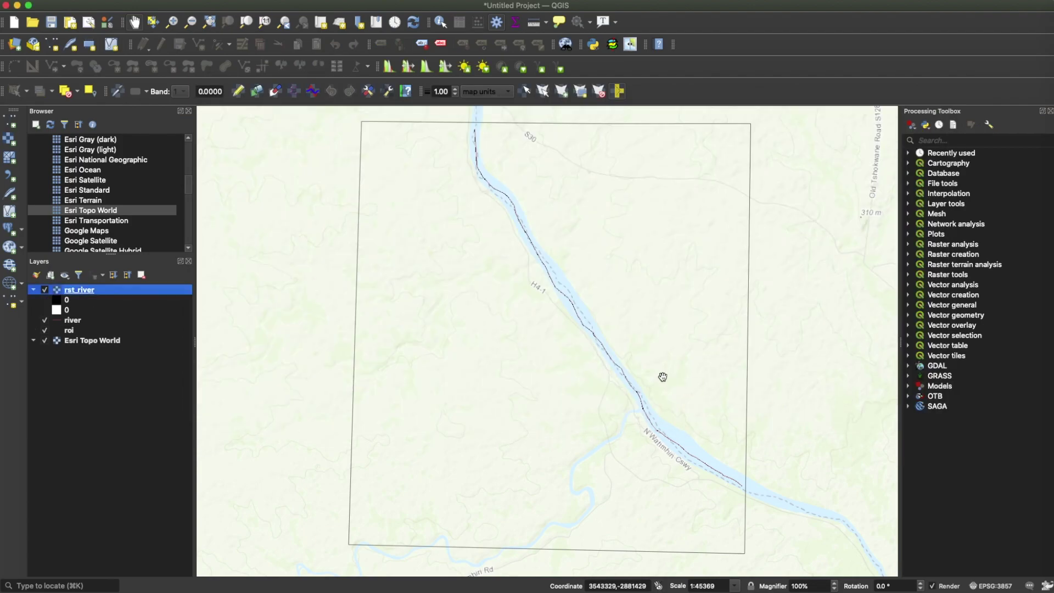
- Zoom in on the river's upper end and identify an rst_river cell, confirming Band 1 = 0
left_click(170, 21)
left_click_drag(470, 143, 487, 166)
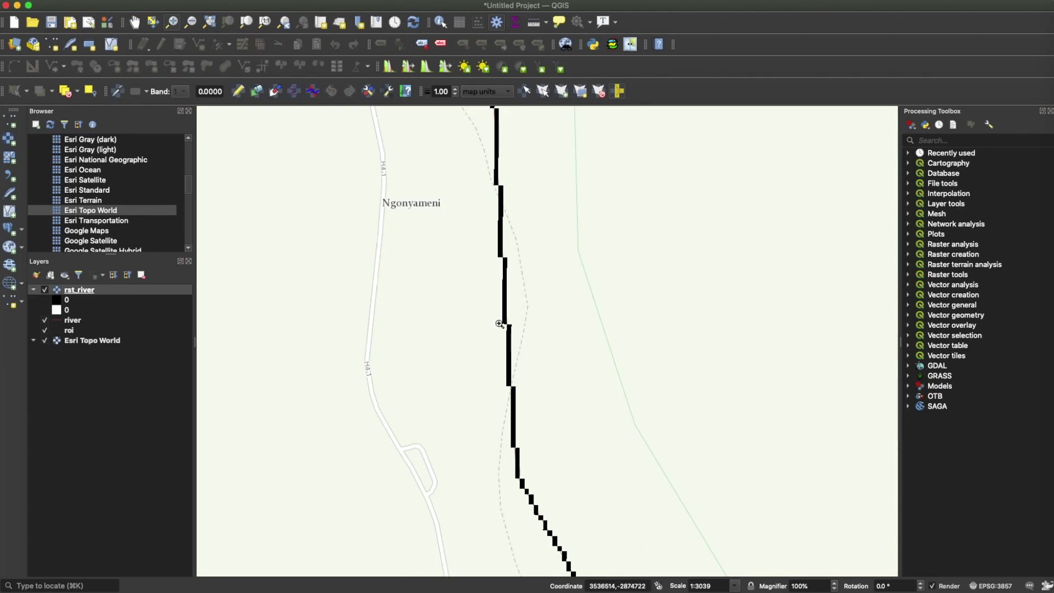
left_click(442, 23)
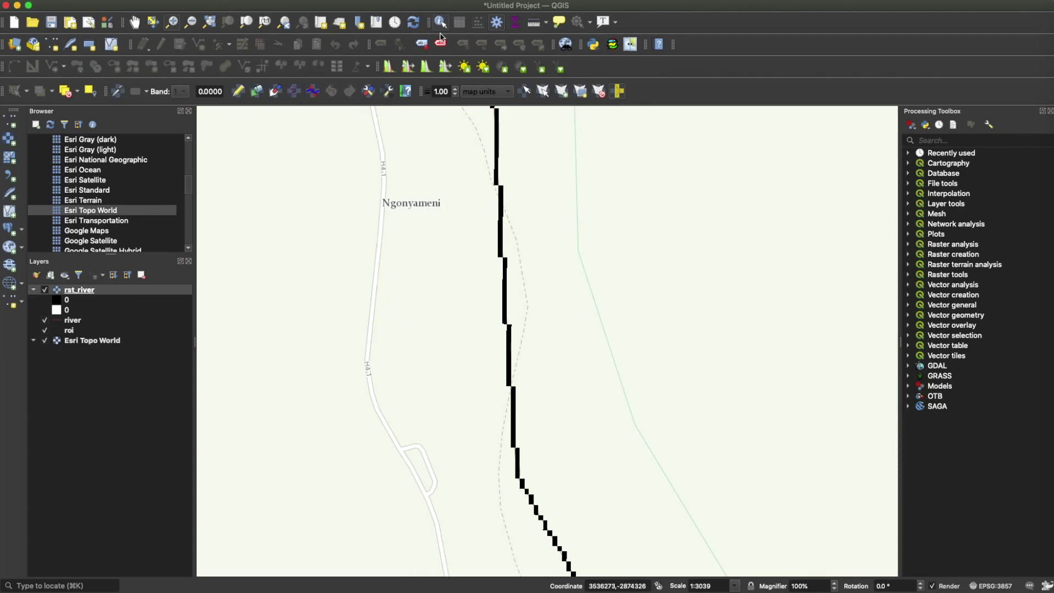
left_click(499, 176)
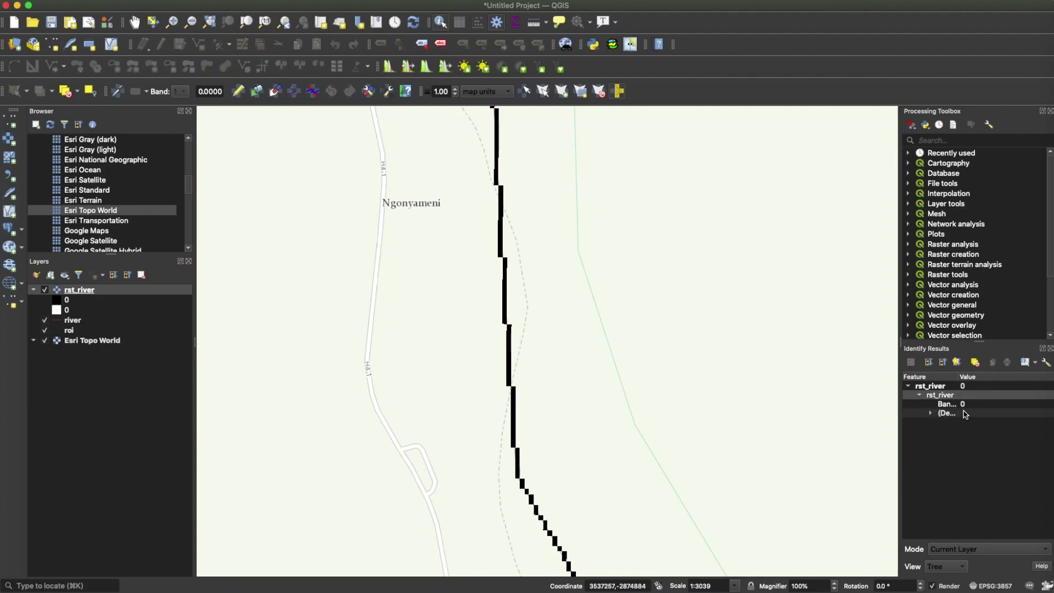
left_click_drag(901, 432, 766, 424)
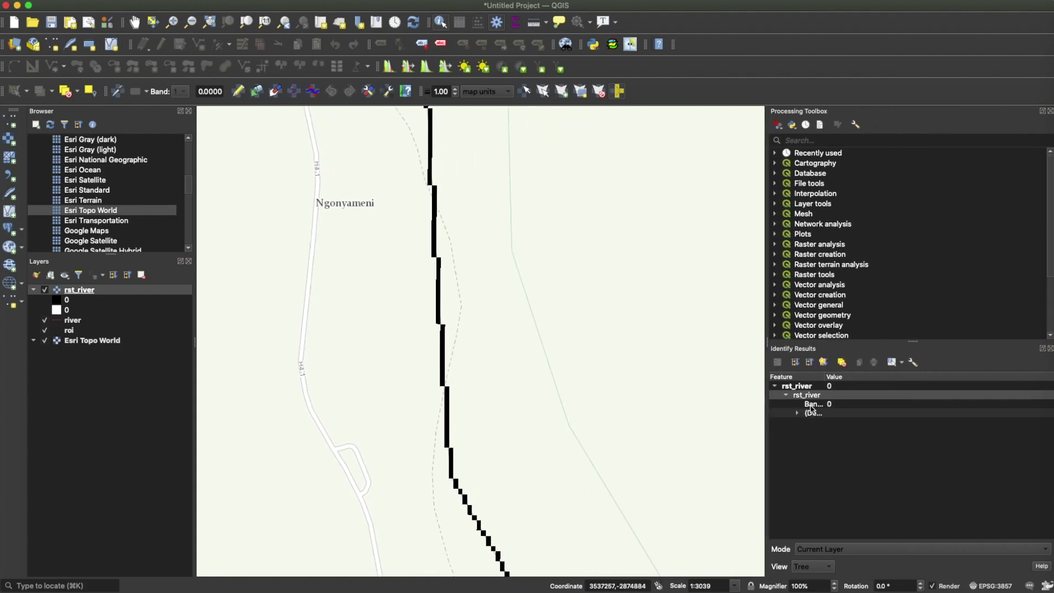
double_click(825, 376)
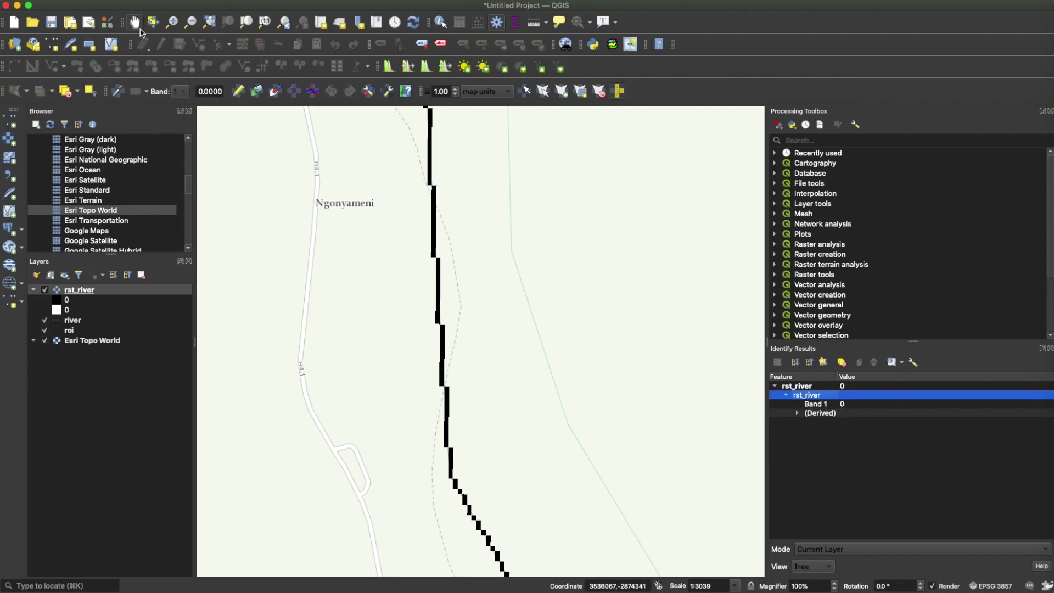
left_click_drag(767, 346, 879, 348)
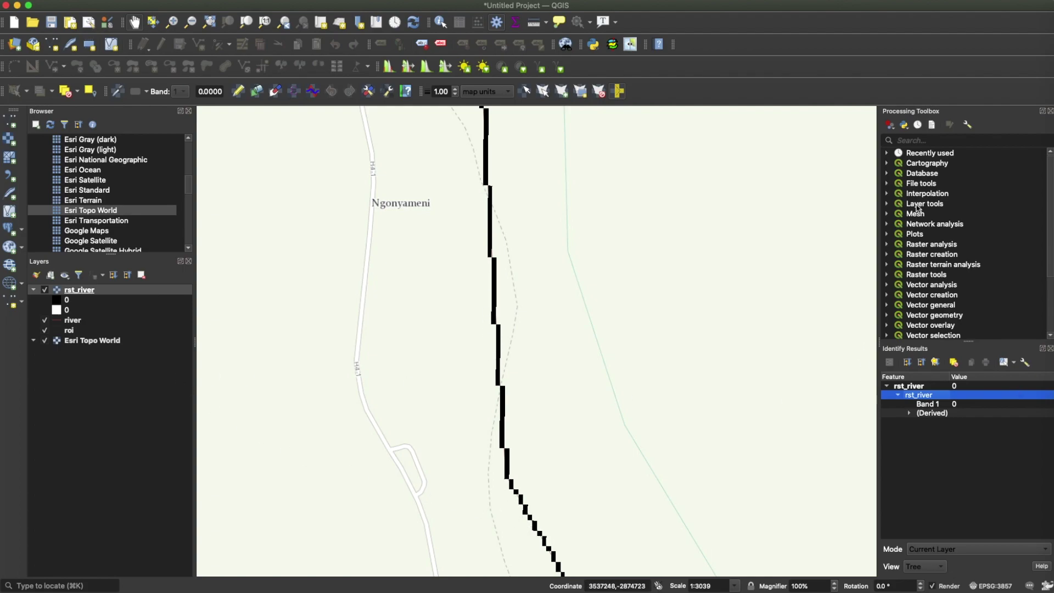
- Filter the Processing Toolbox with 'proximity' to list the GDAL and SAGA proximity algorithms
left_click(932, 138)
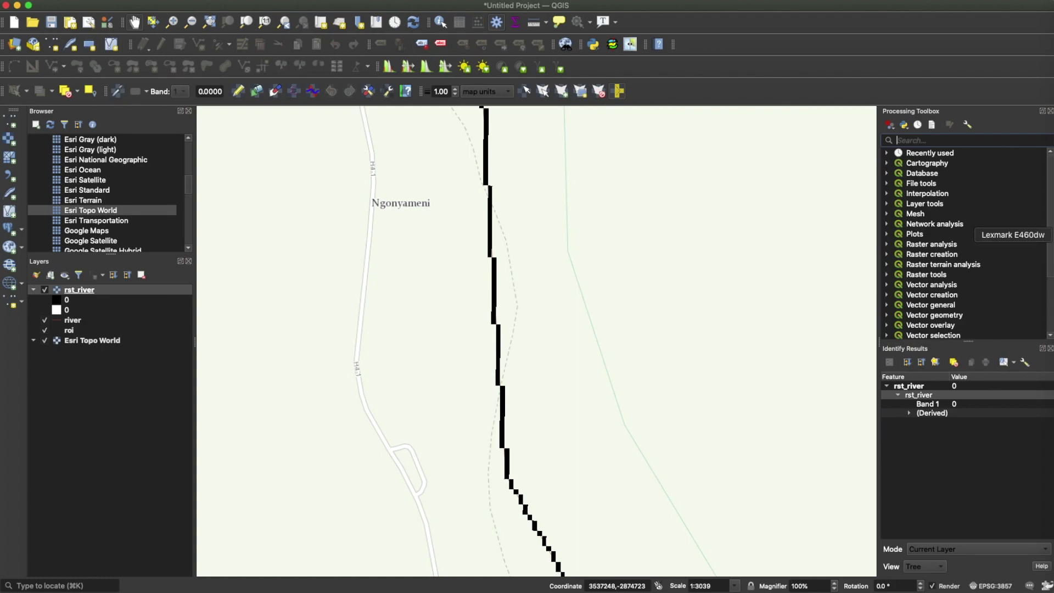
left_click(1049, 240)
left_click_drag(1048, 240, 1049, 280)
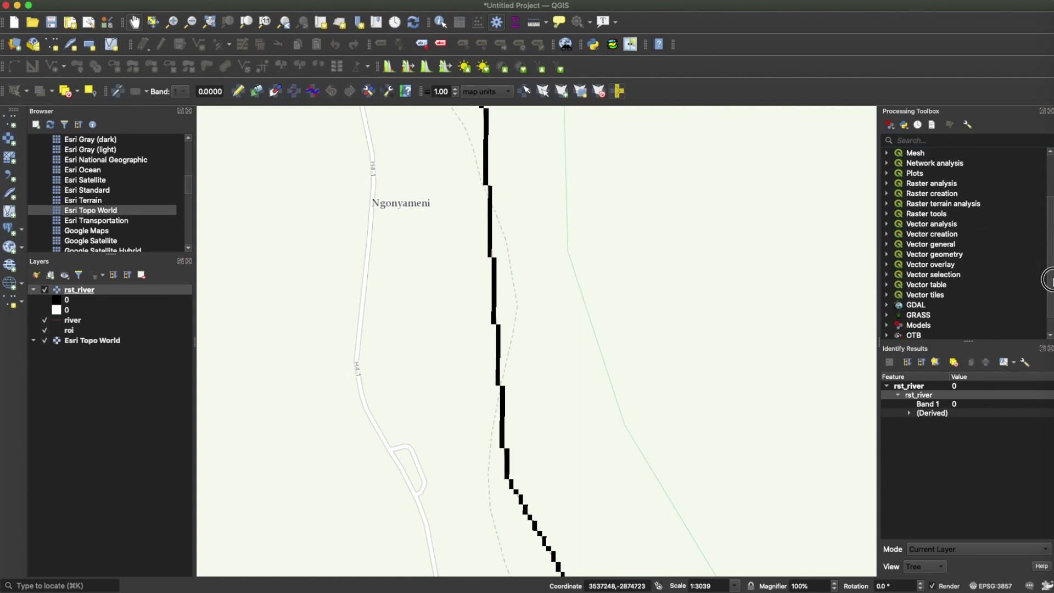
left_click(945, 140)
type("proximity")
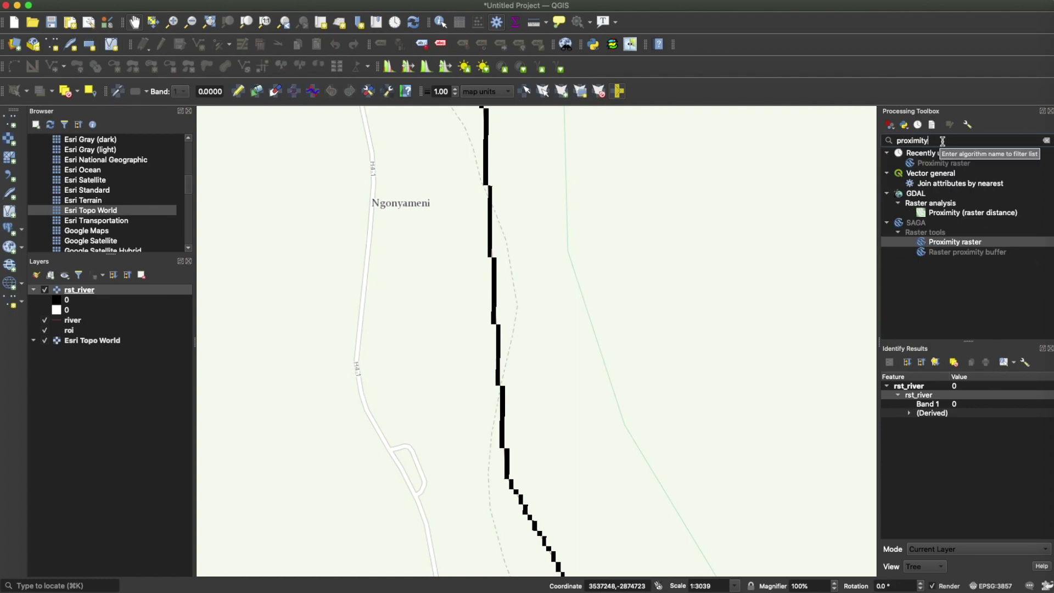
- Open SAGA's Proximity raster tool, which takes rst_river as input features
double_click(990, 244)
left_click_drag(283, 110, 300, 113)
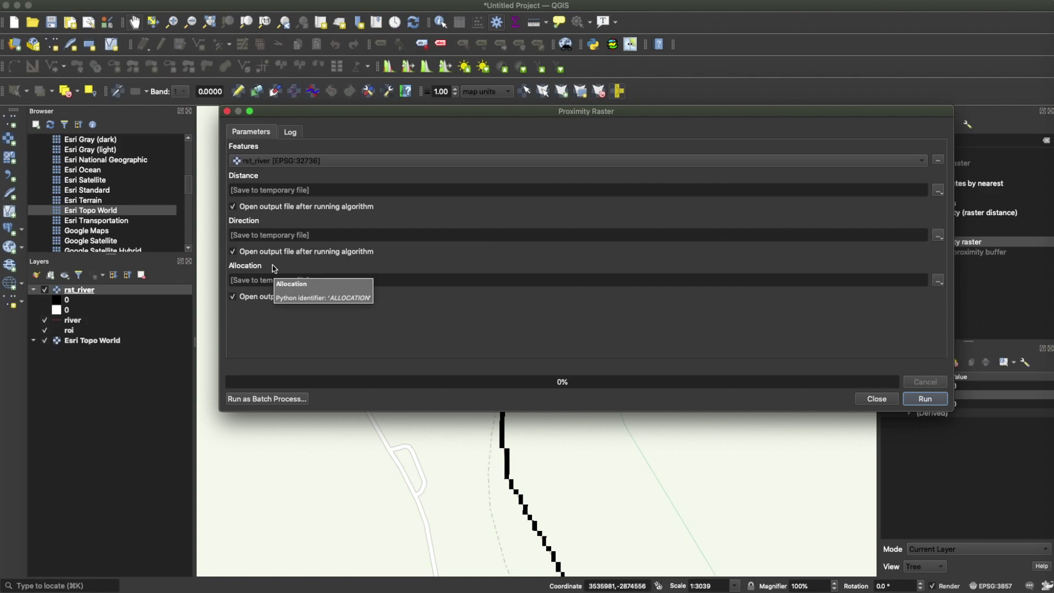
- Save the distance output as dst_river.sdat in the jeeb folder and run Proximity raster
left_click(940, 192)
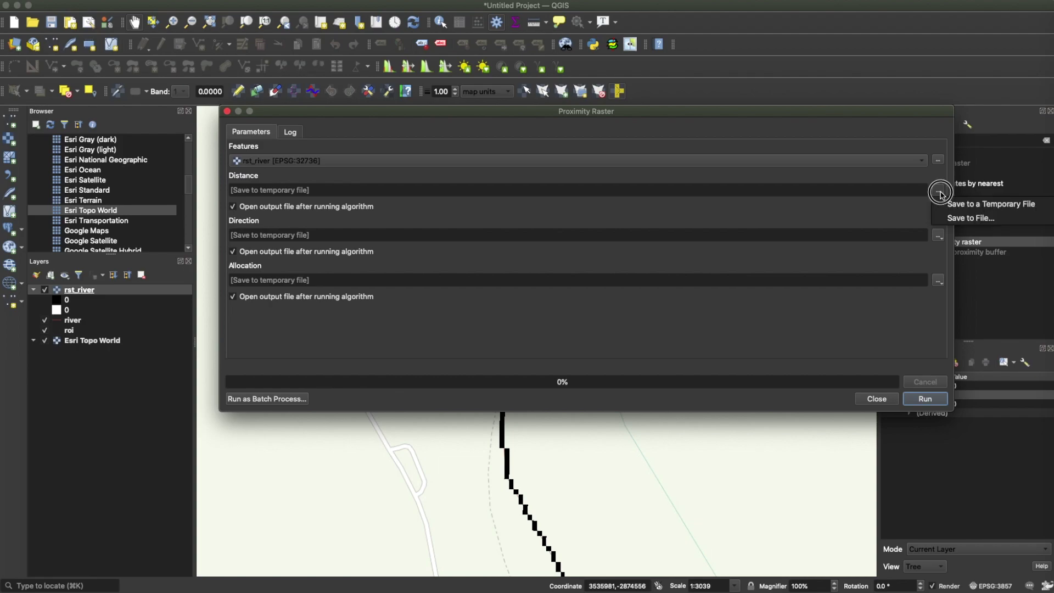
left_click(956, 219)
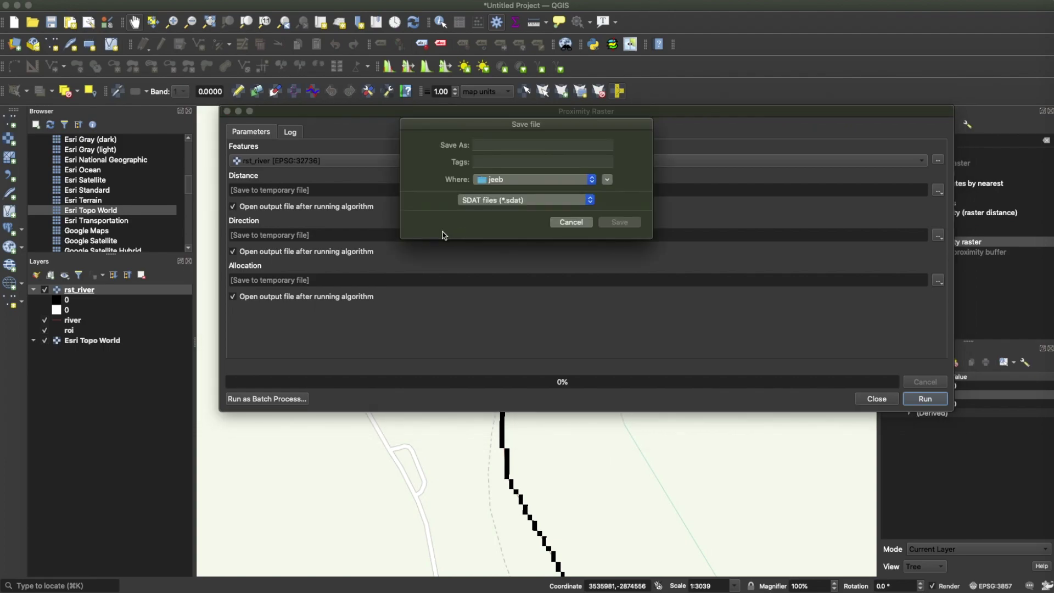
left_click(494, 146)
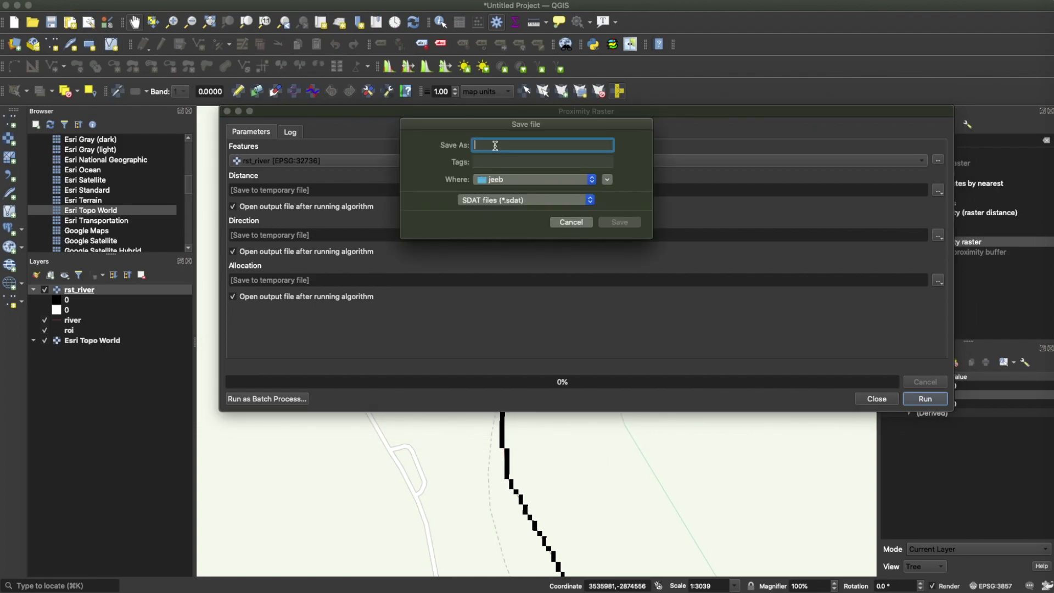
type("dst_river")
left_click(620, 222)
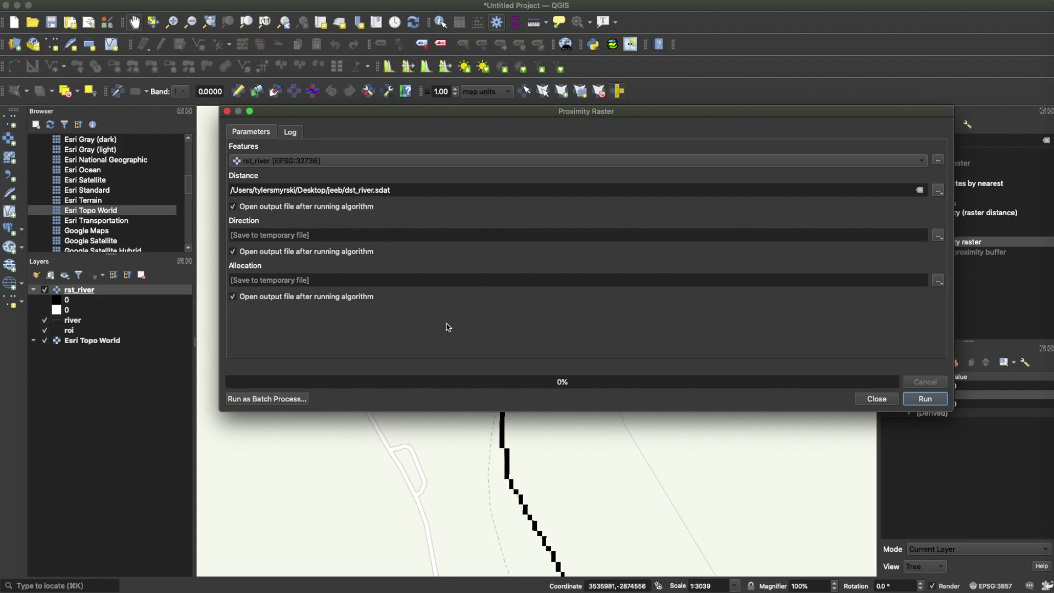
left_click(939, 402)
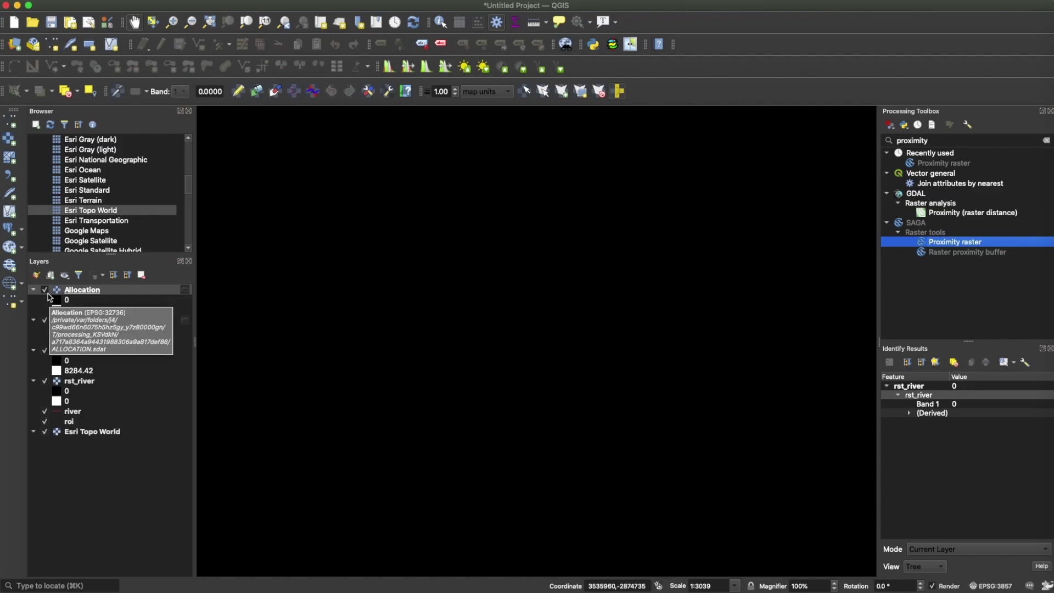
- Hide the Allocation and Direction layers, recentre the map on dst_river, and select dst_river
left_click(45, 290)
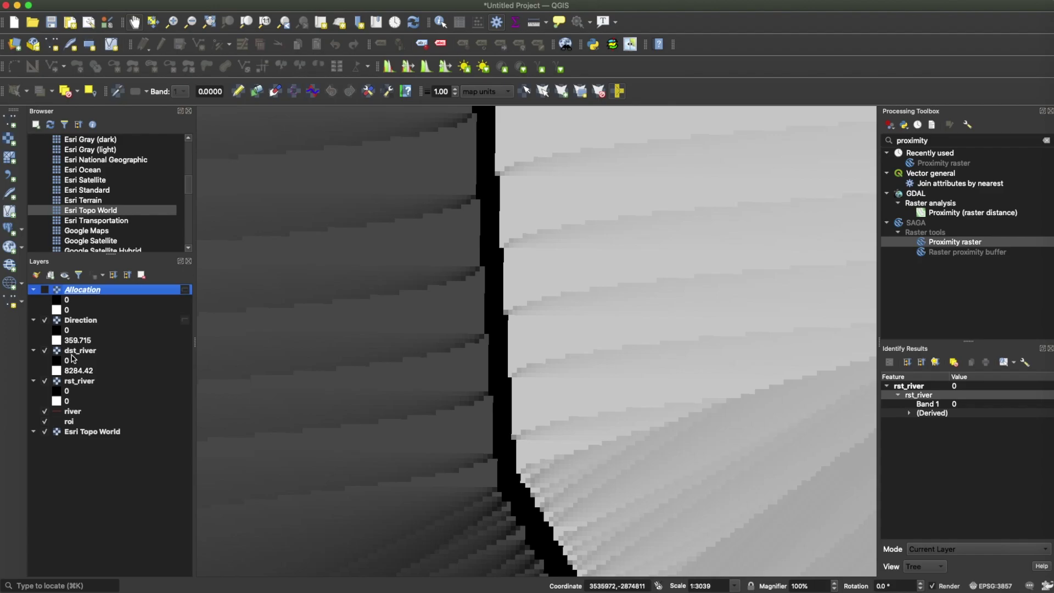
scroll(468, 274, "down", 4)
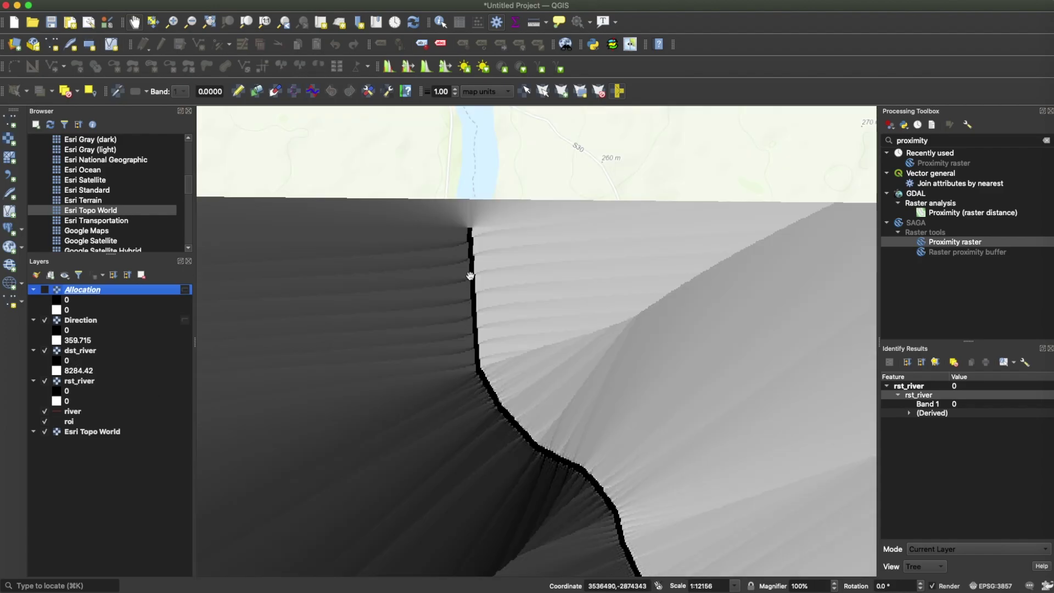
left_click_drag(515, 428, 482, 351)
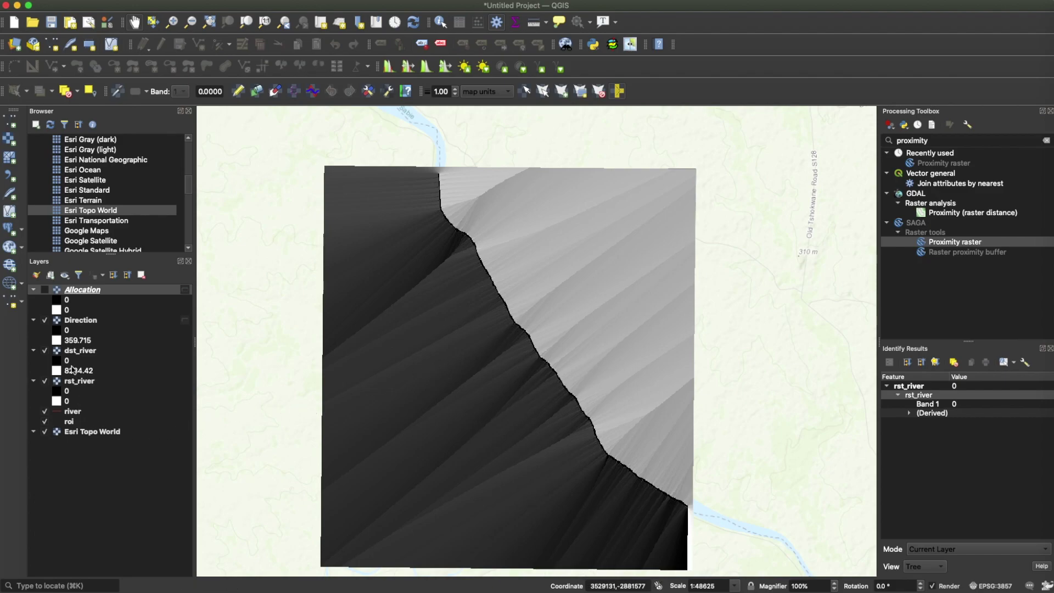
left_click(45, 319)
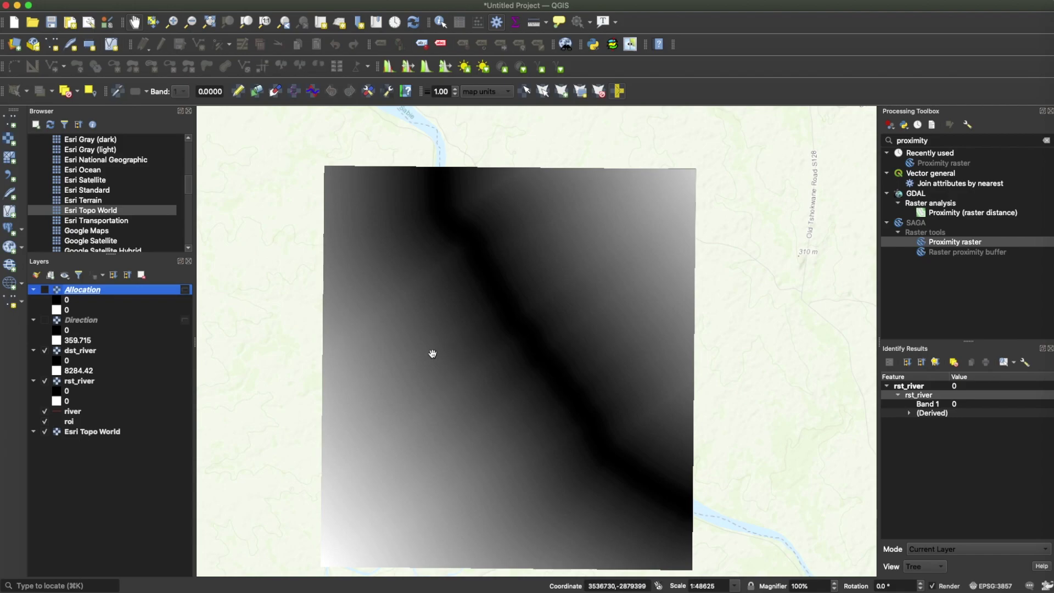
left_click(83, 351)
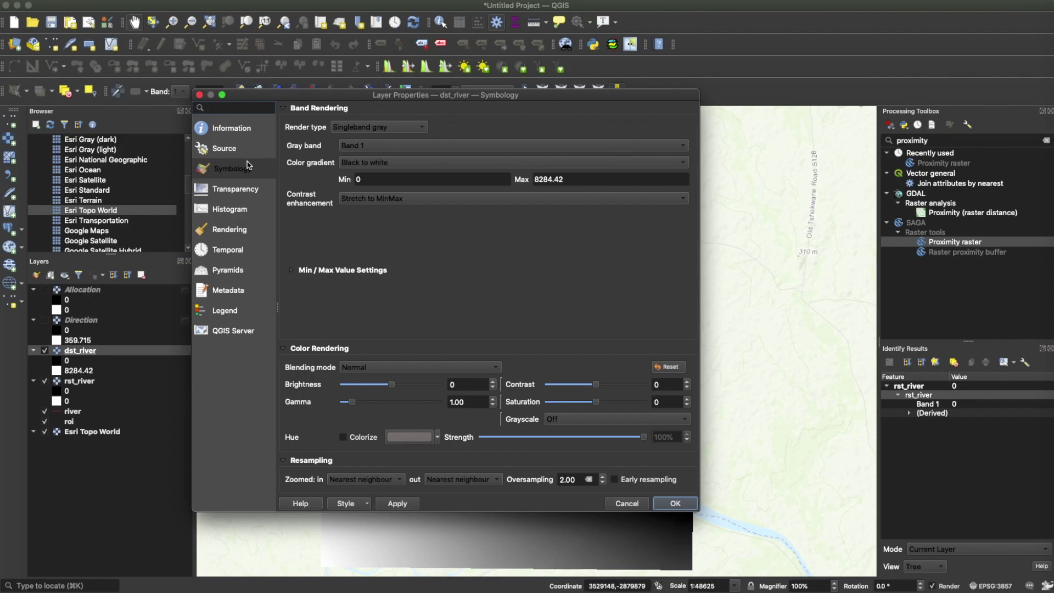
- Style dst_river as singleband pseudocolor with the viridis ramp, classified 0 to 8284.42
left_click(403, 131)
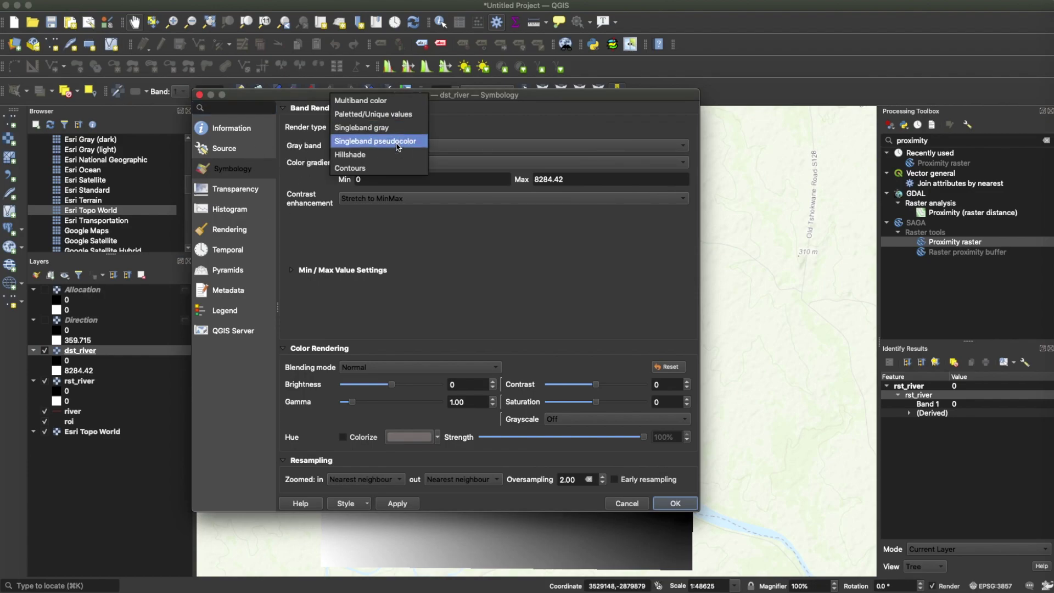
left_click(398, 142)
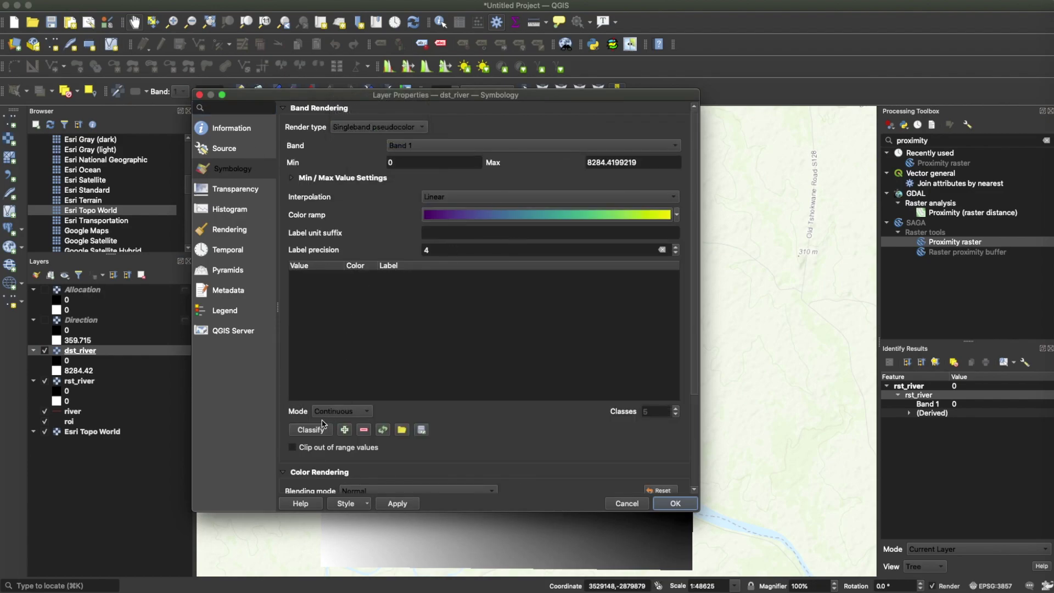
left_click(311, 431)
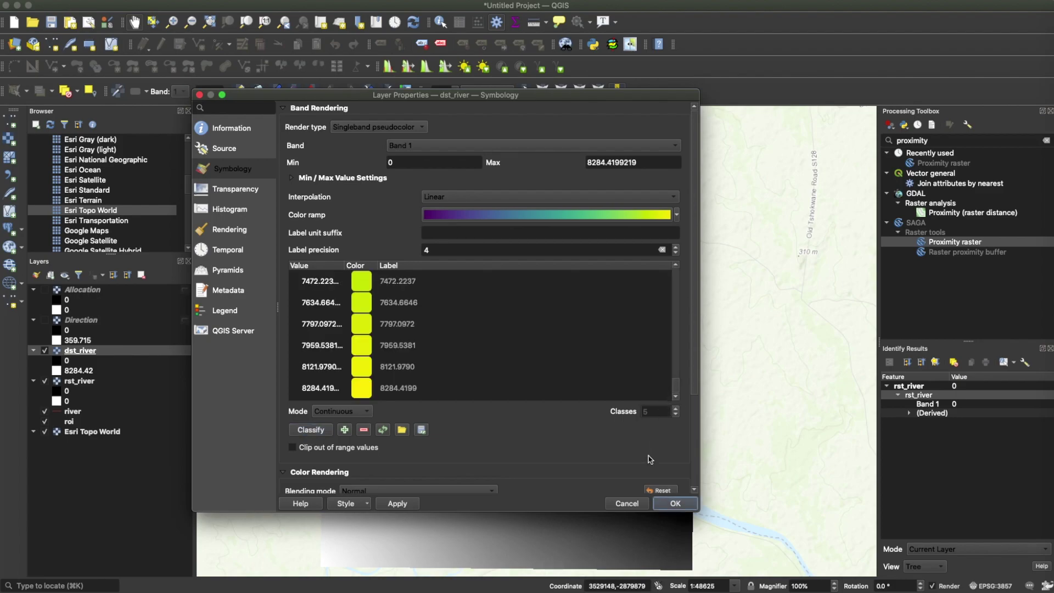
left_click(676, 504)
left_click_drag(527, 426, 523, 391)
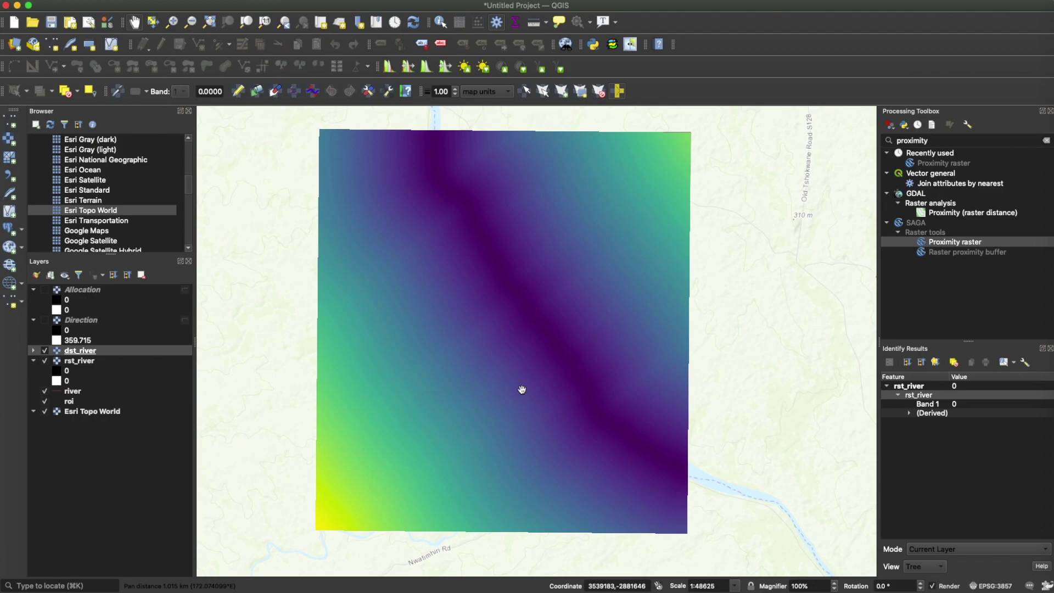
- Scroll through dst_river's legend classes, 0.0000 to 8284.4199, then back to the top
scroll(193, 341, "down", 3)
scroll(192, 343, "up", 1)
scroll(192, 344, "down", 1)
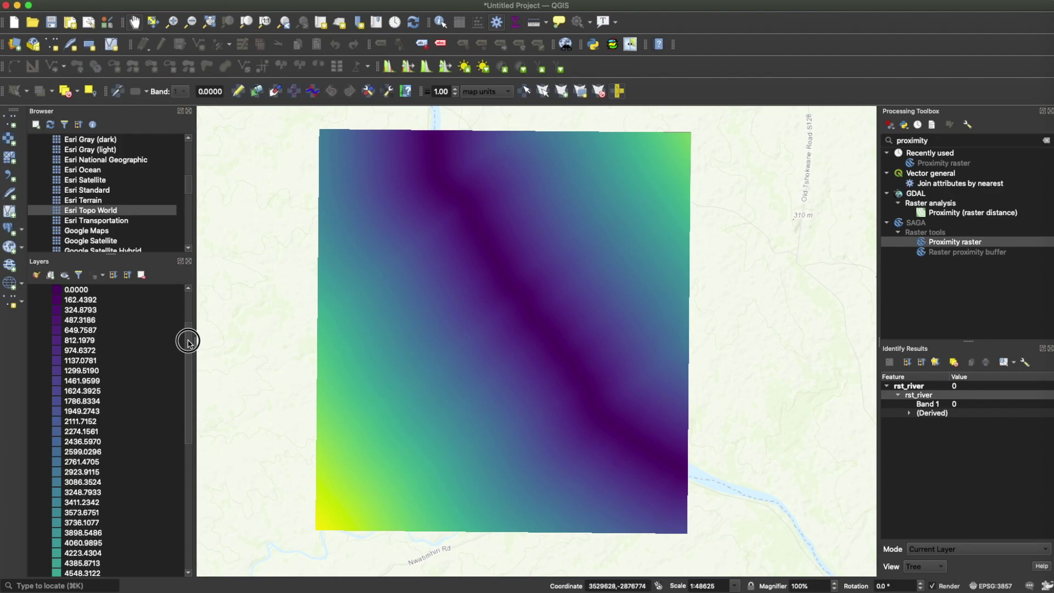
left_click_drag(188, 341, 189, 499)
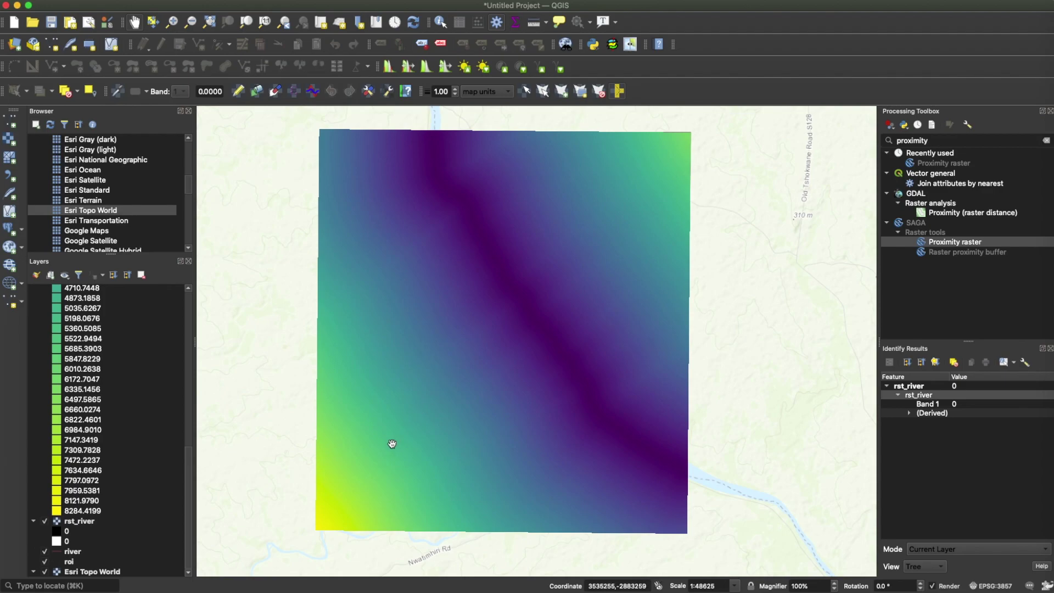
left_click_drag(187, 490, 187, 334)
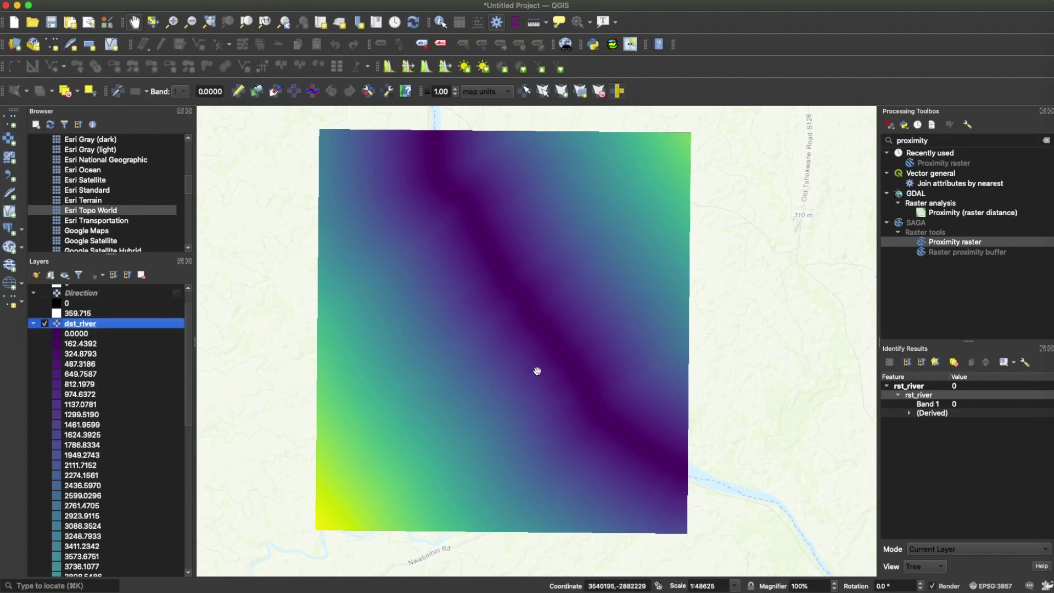